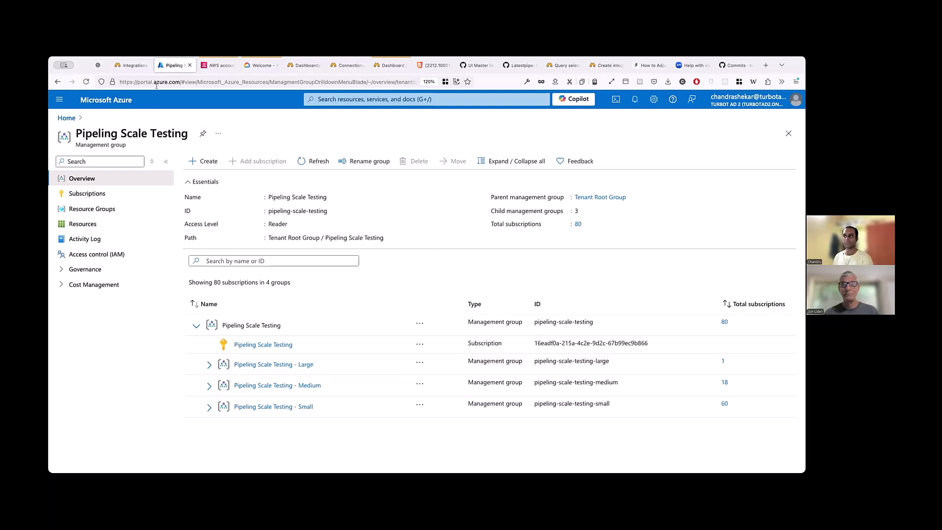
# - Switch to Turbot Pipes and start a new integration of type Azure in the druchanorg organization
pyautogui.click(135, 67)
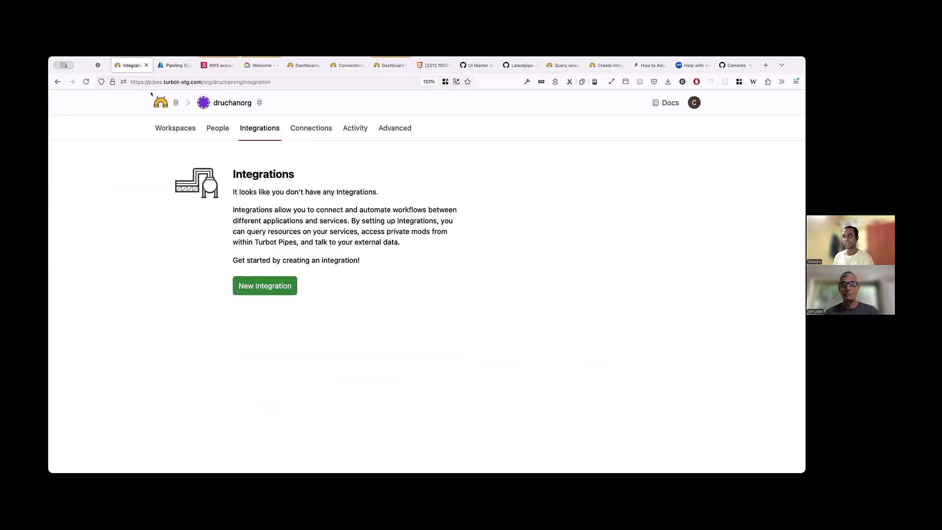
pyautogui.click(278, 285)
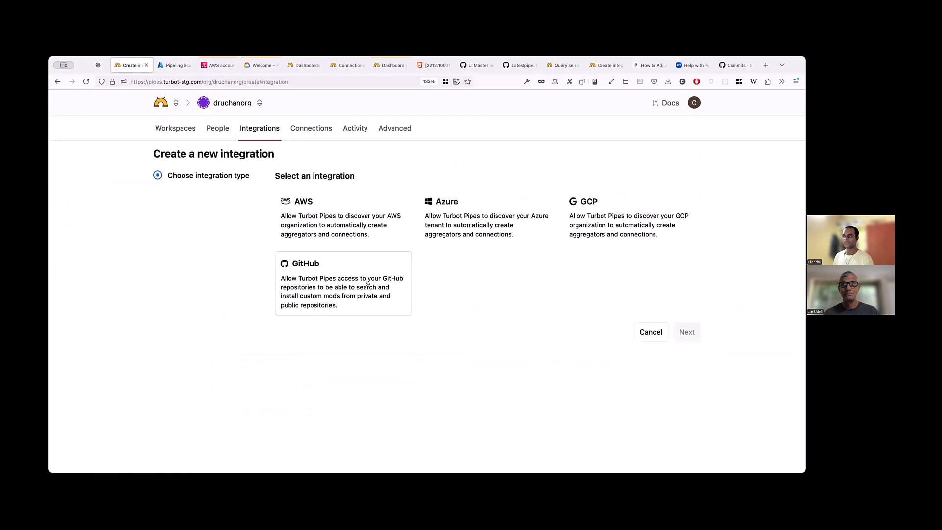
pyautogui.click(467, 210)
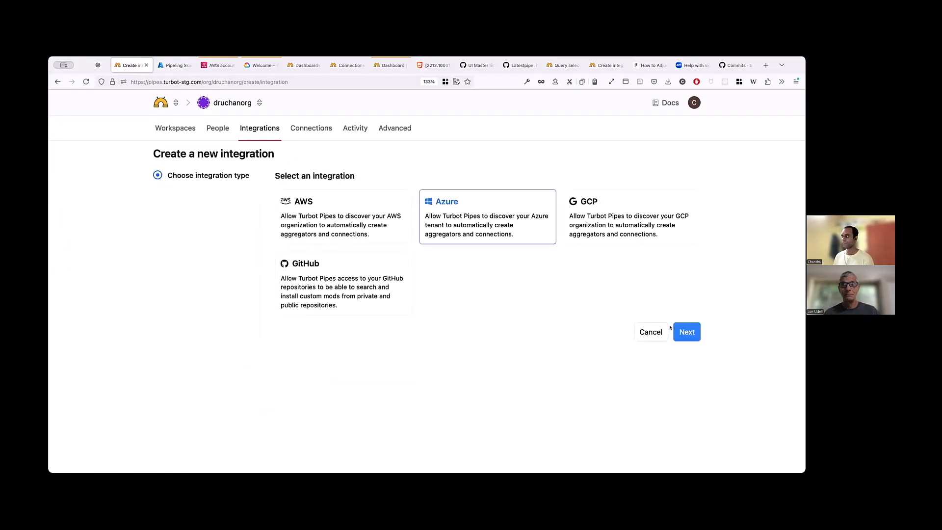
pyautogui.click(689, 332)
# - Set the environment of the new Azure integration to Public Cloud
pyautogui.scroll(-2, 304, 242)
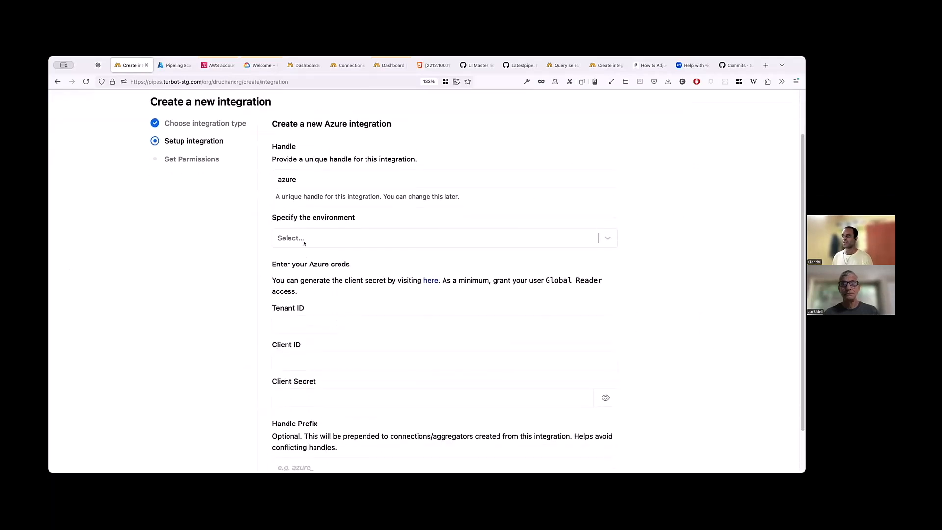
pyautogui.click(304, 237)
pyautogui.click(295, 256)
pyautogui.scroll(-2, 305, 265)
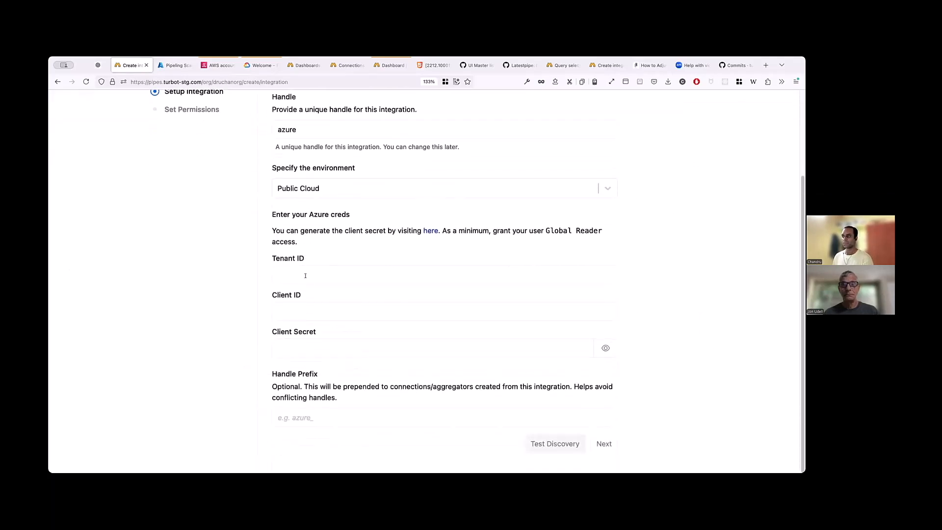
# - Fill in the Azure credentials by pasting the tenant ID, the client ID and the client secret
pyautogui.click(308, 273)
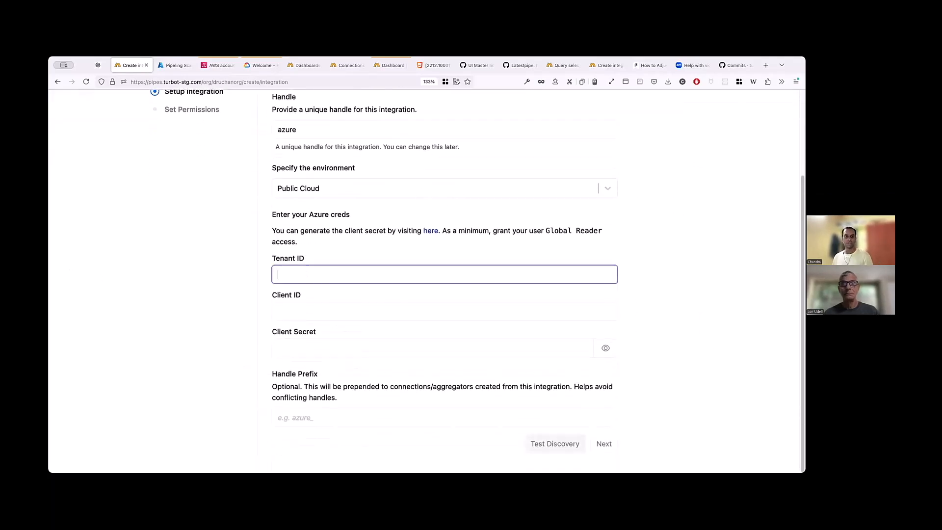
pyautogui.press('super+Tab')
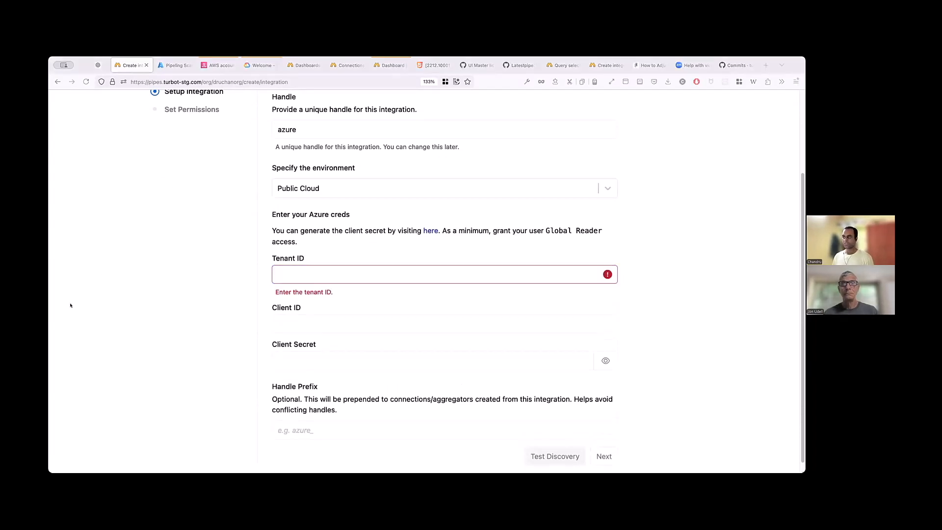
pyautogui.click(299, 276)
pyautogui.press('super+v')
pyautogui.click(303, 321)
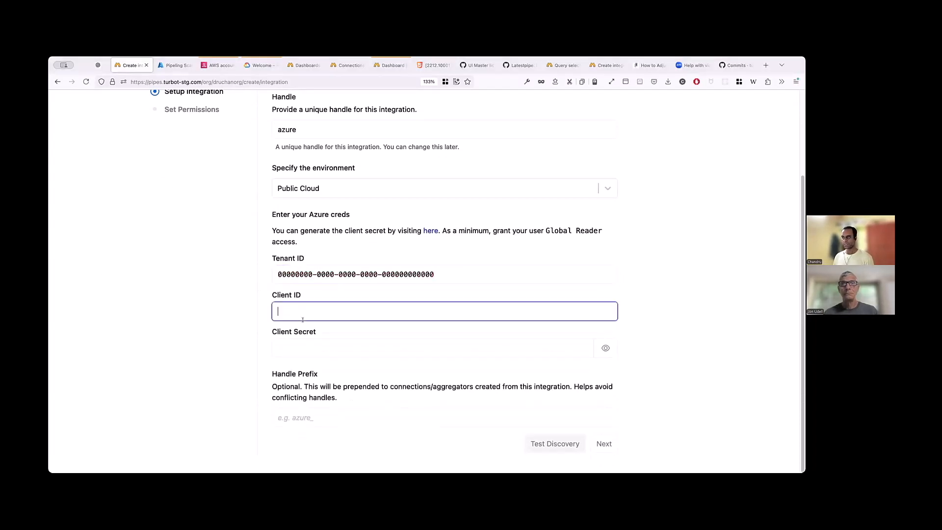
pyautogui.press('super+v')
pyautogui.click(310, 347)
pyautogui.press('super+v')
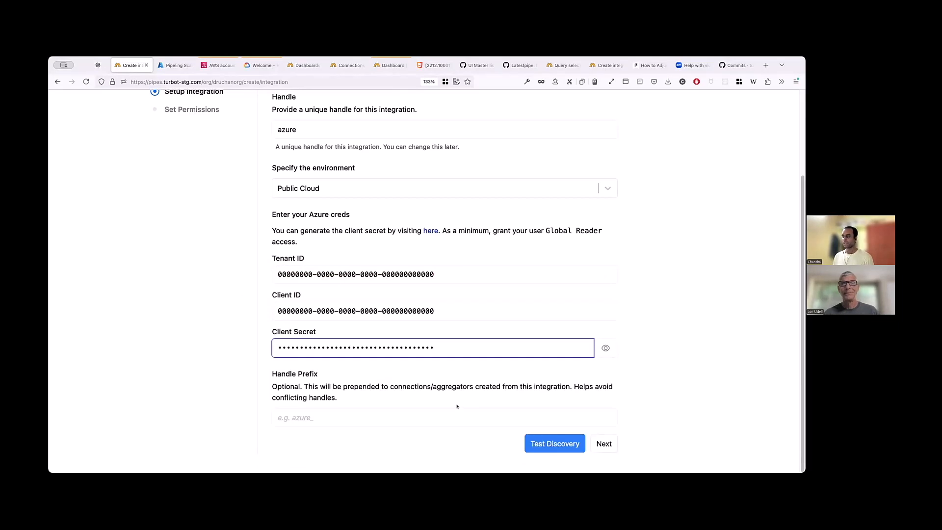
# - Test the Azure discovery and create the integration with permissions for all workspaces
pyautogui.click(558, 442)
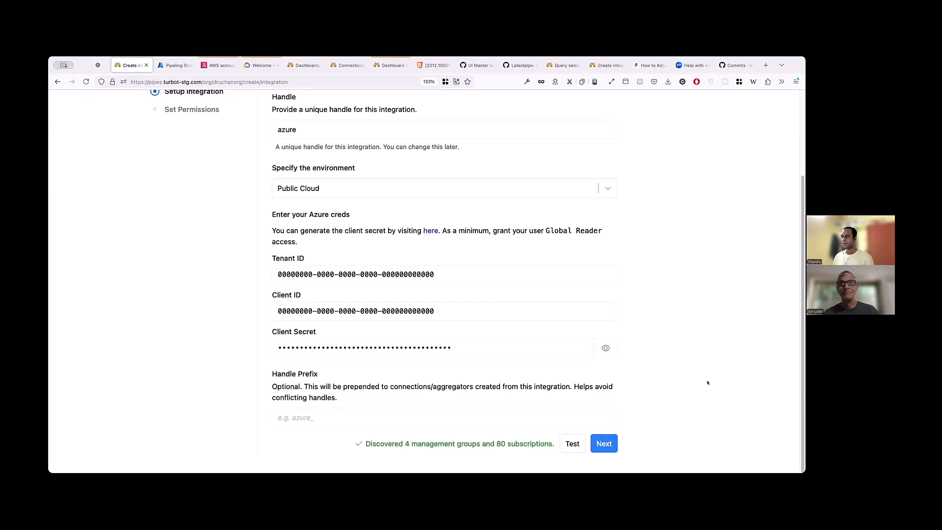
pyautogui.click(608, 444)
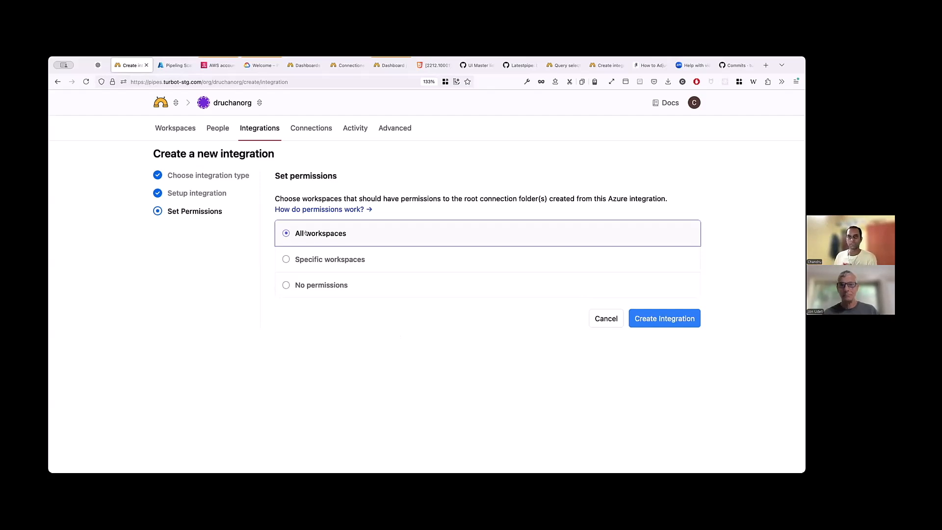
pyautogui.click(667, 318)
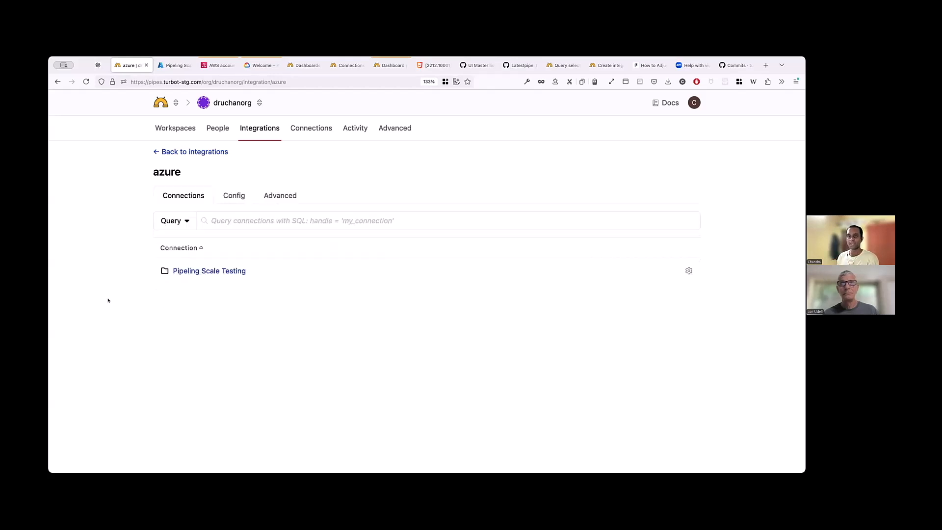
# - Inspect the integration's Pipeling Scale Testing folder and its Large subfolder, and return to the parent folder
pyautogui.click(229, 274)
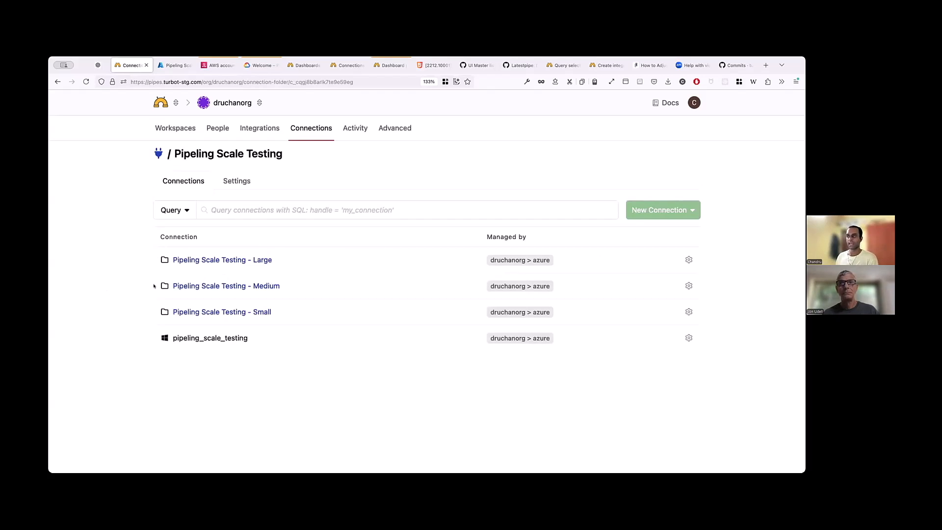
pyautogui.click(195, 264)
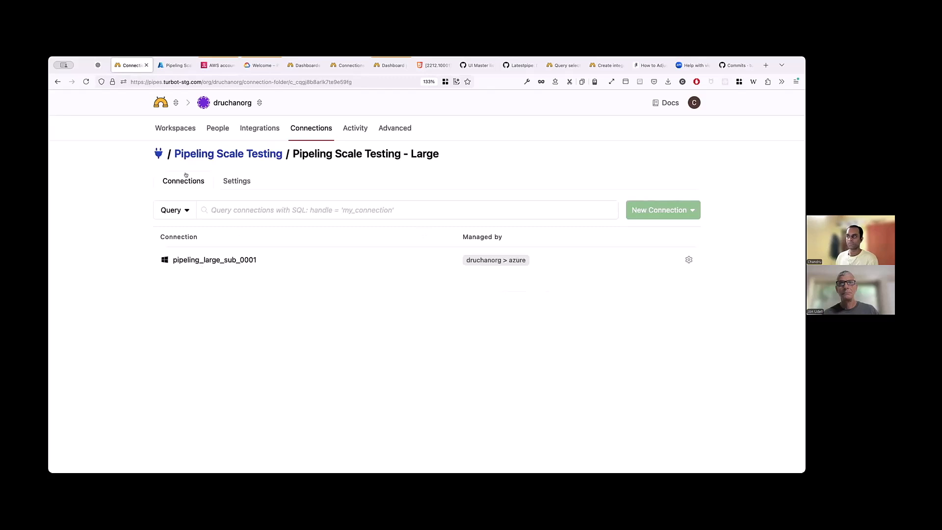
pyautogui.click(200, 156)
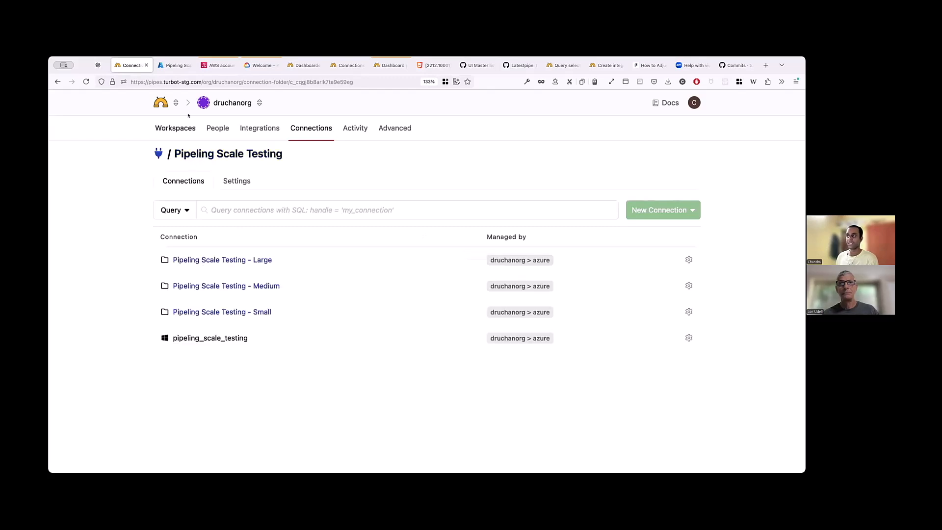
# - Compare the Pipeling Scale Testing connection folders with the management group hierarchy in the Azure portal
pyautogui.click(175, 66)
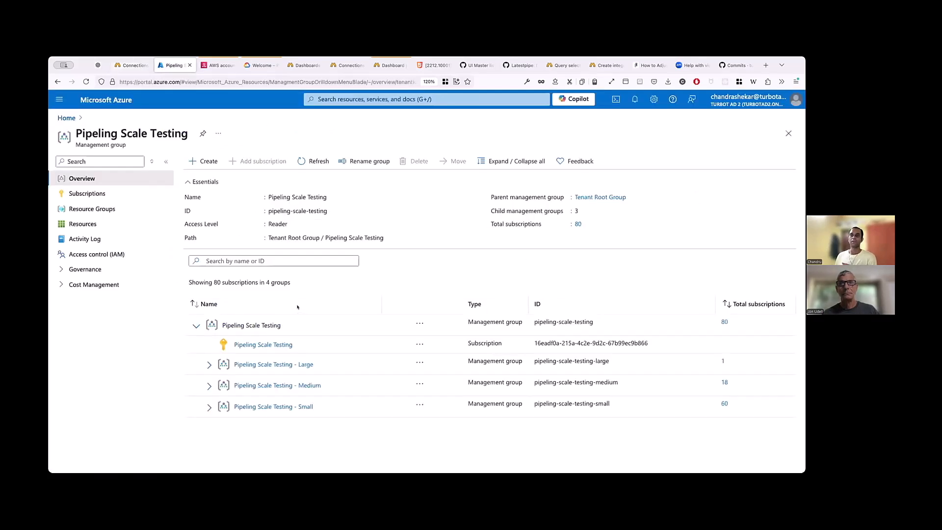
pyautogui.click(132, 67)
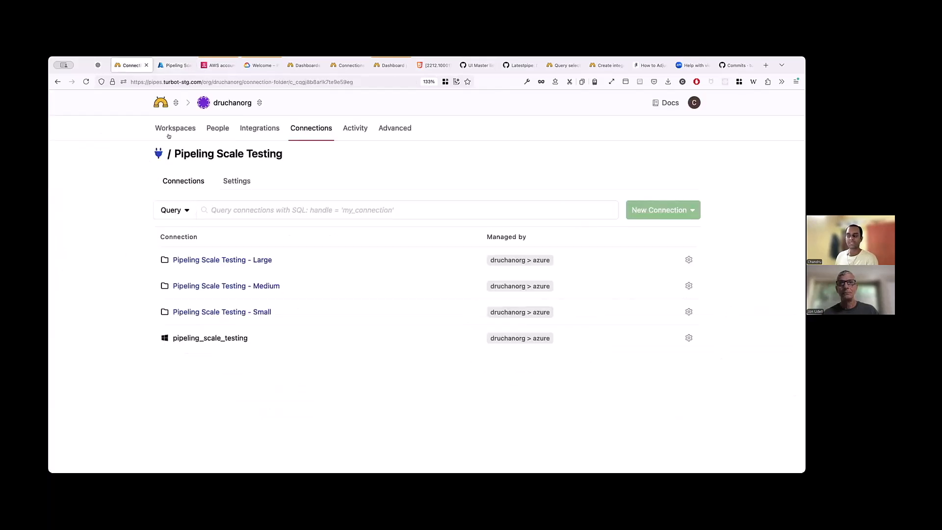
pyautogui.click(166, 68)
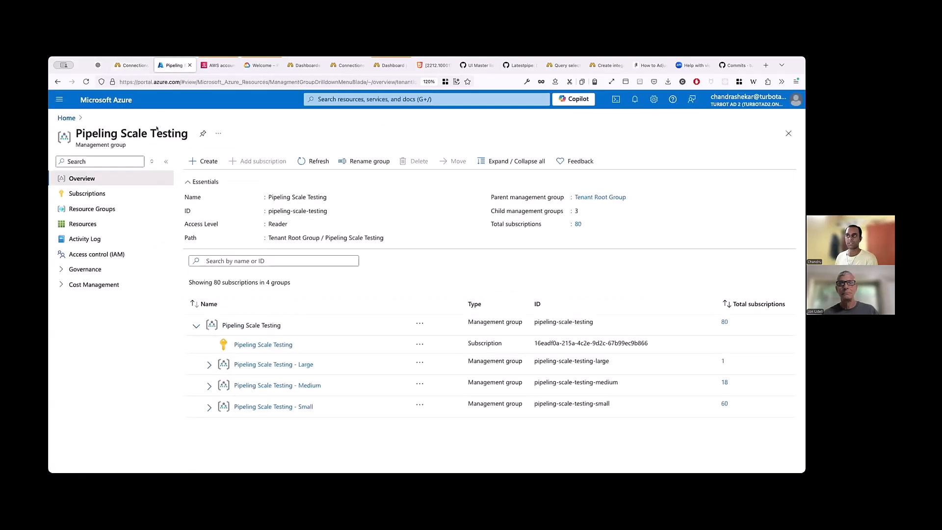
pyautogui.click(128, 67)
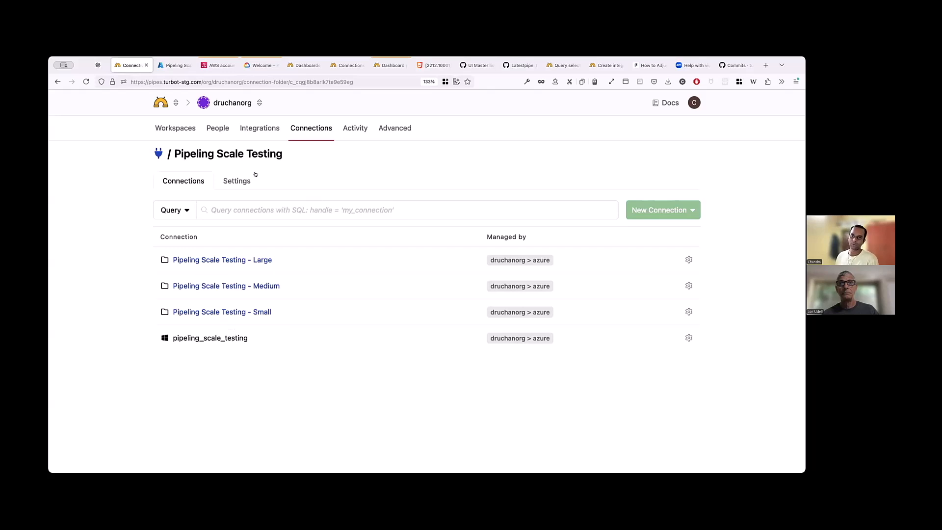
# - Open the list of connections in the advanced settings of workspace ws1
pyautogui.click(175, 128)
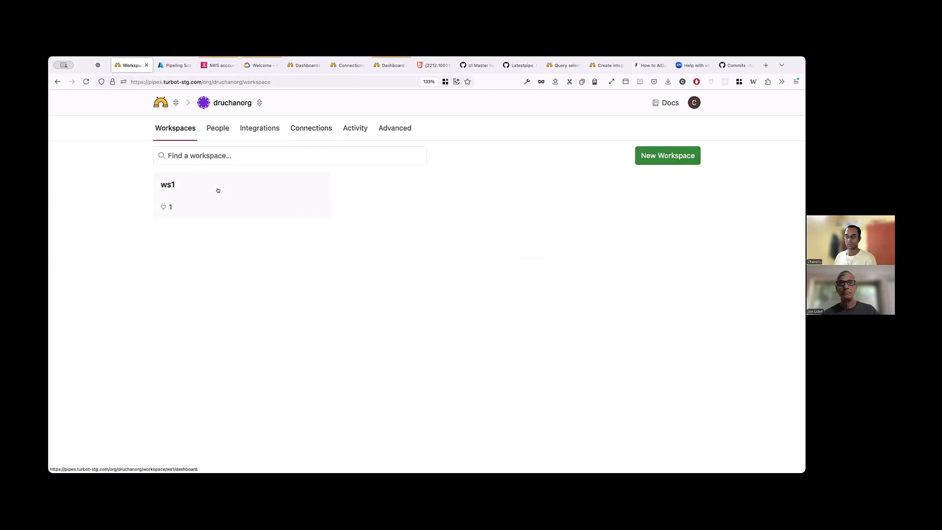
pyautogui.click(218, 190)
pyautogui.click(354, 129)
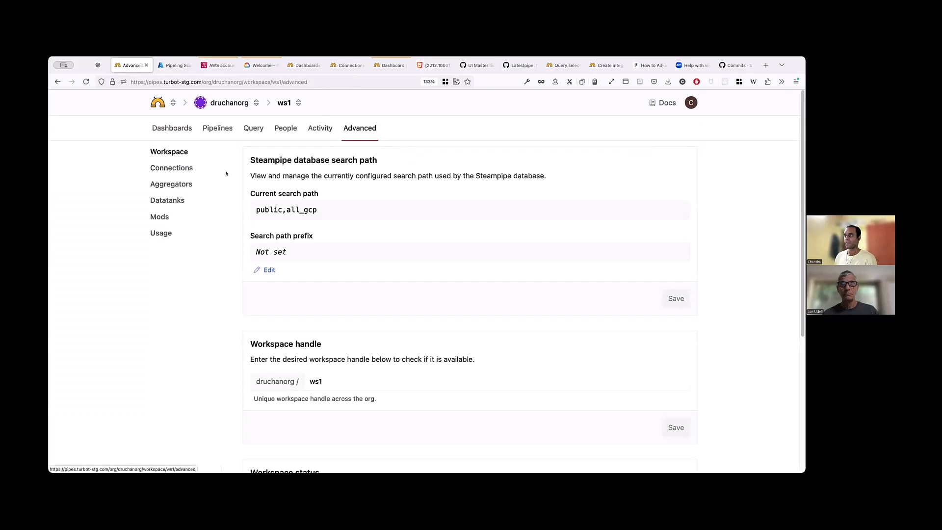
pyautogui.click(186, 169)
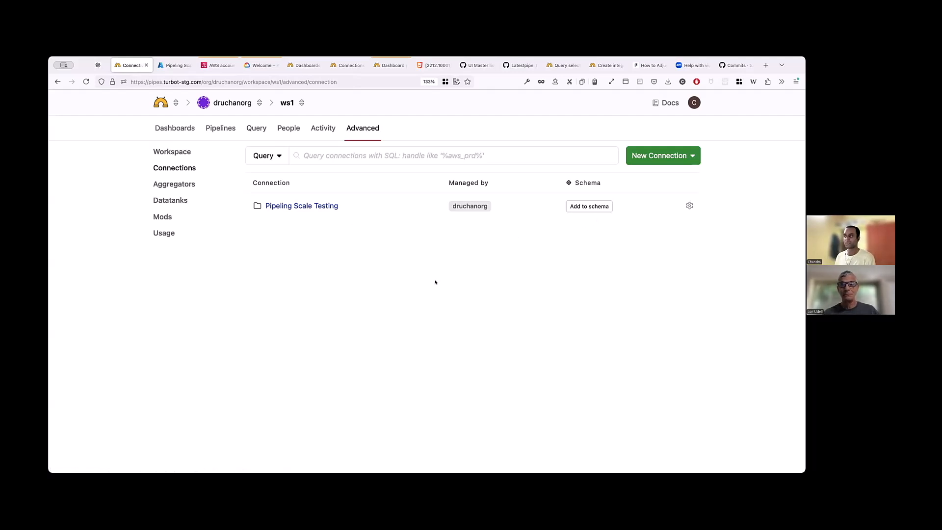
# - Examine the connections in the workspace's Pipeling Scale Testing - Small folder and return to the top-level connection list
pyautogui.click(327, 206)
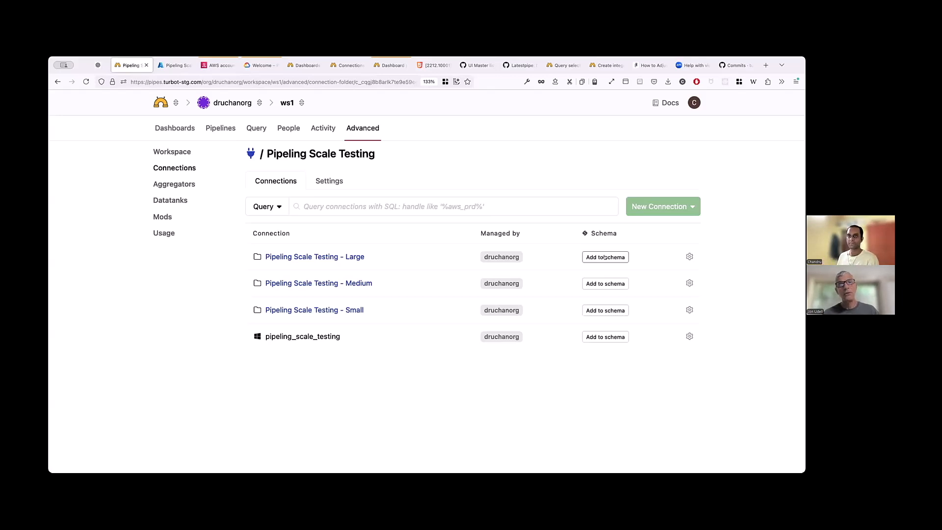
pyautogui.click(346, 310)
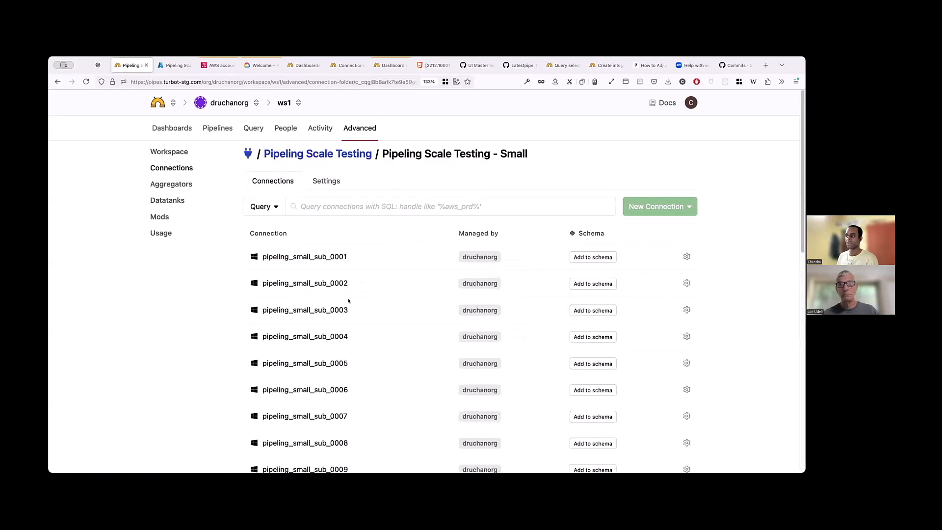
pyautogui.scroll(-5, 373, 295)
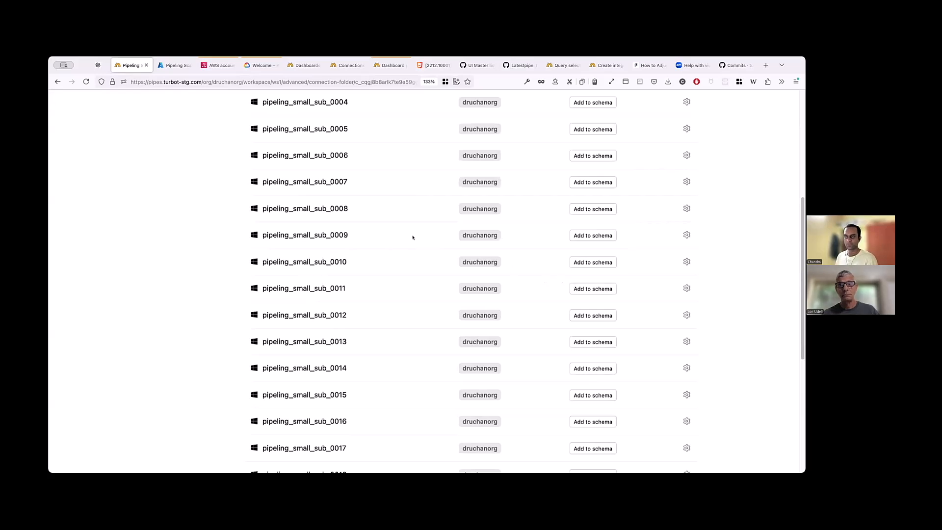
pyautogui.scroll(5, 413, 237)
pyautogui.click(316, 156)
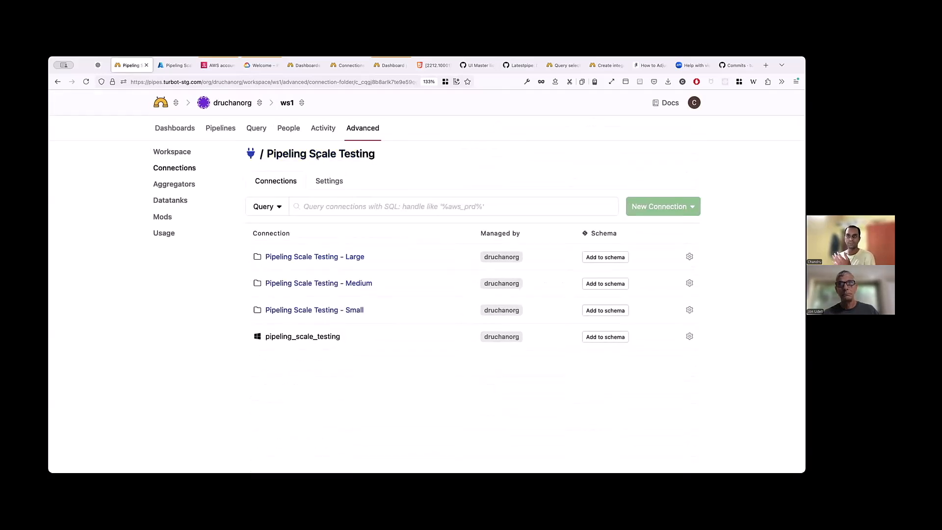
pyautogui.click(251, 154)
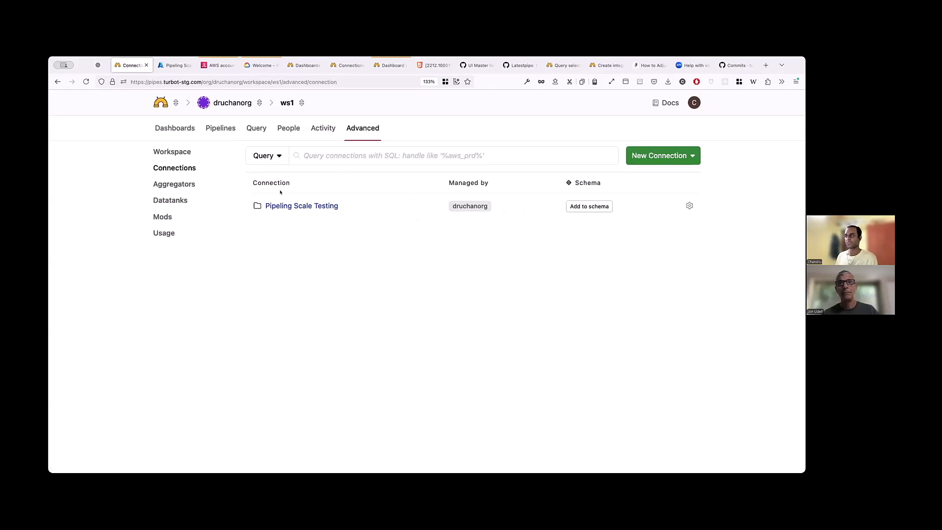
# - Reopen the Pipeling Scale Testing - Small folder and look through its complete list of connections
pyautogui.click(287, 206)
pyautogui.click(342, 309)
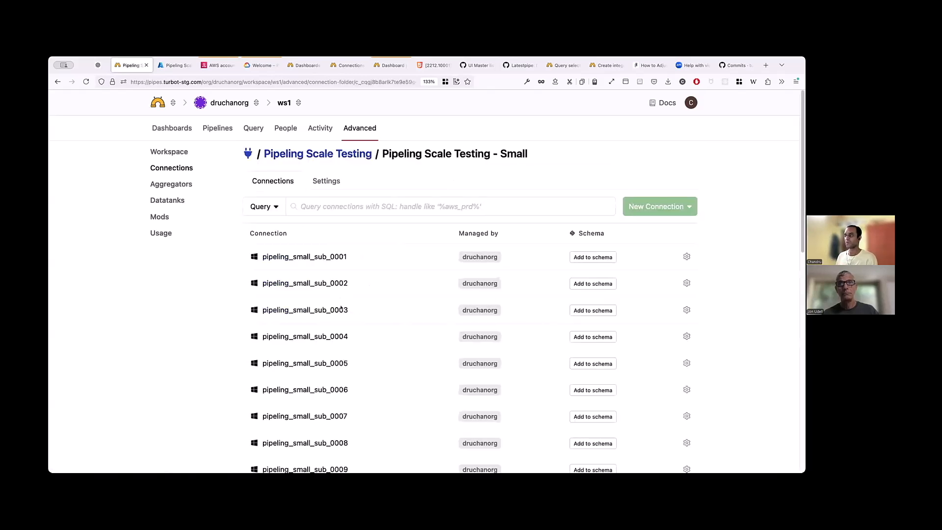
pyautogui.scroll(-10, 341, 296)
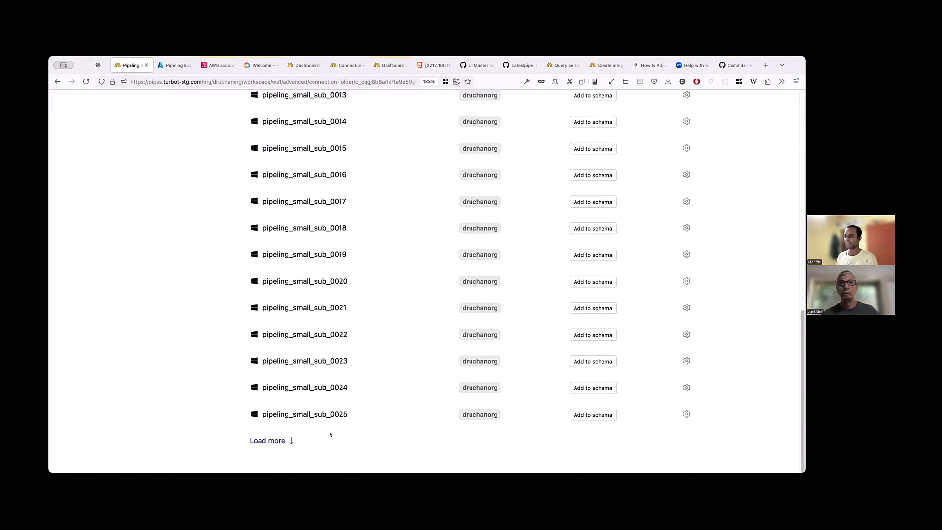
pyautogui.scroll(-15, 364, 397)
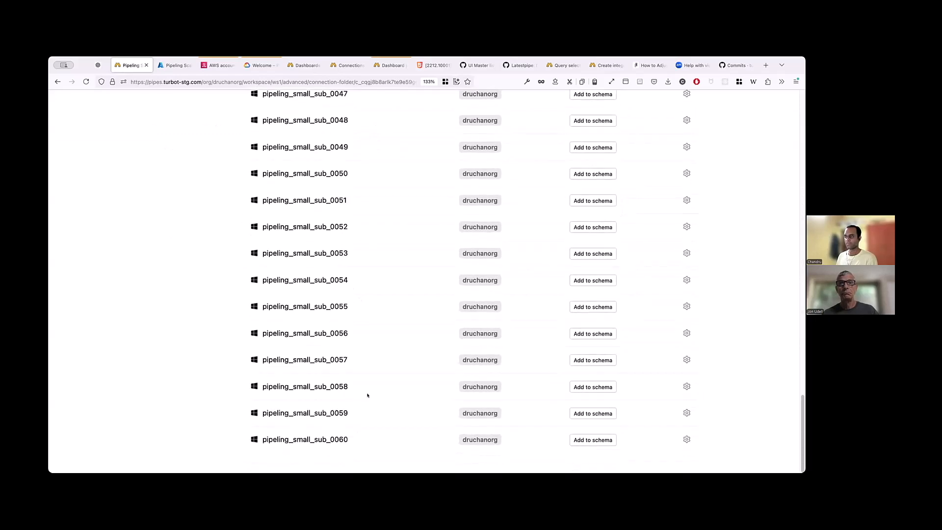
pyautogui.scroll(20, 367, 384)
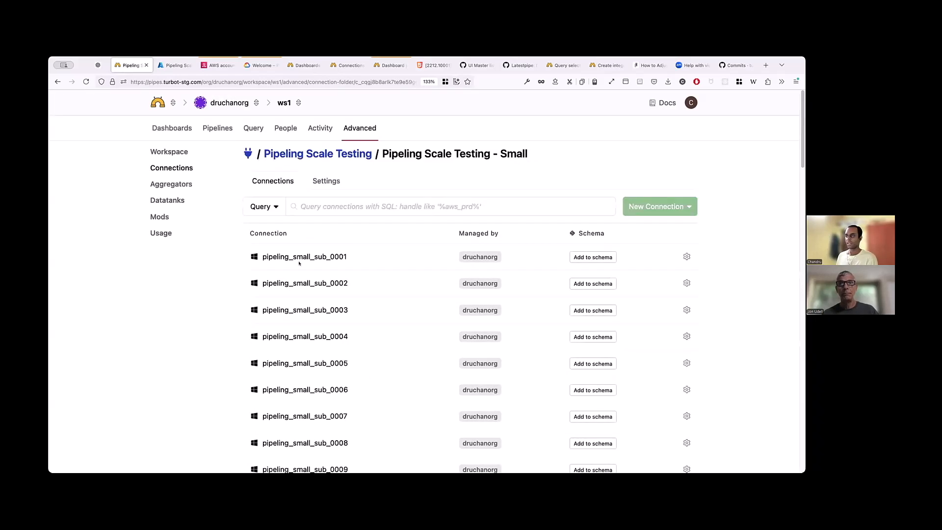
# - Add the Pipeling Scale Testing - Small folder to the workspace schema and open the workspace's query editor
pyautogui.click(338, 154)
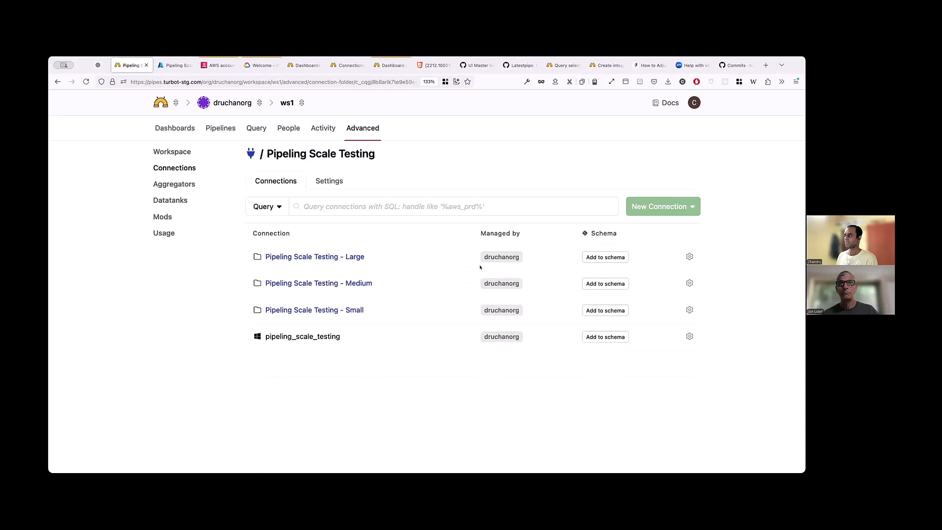
pyautogui.click(605, 310)
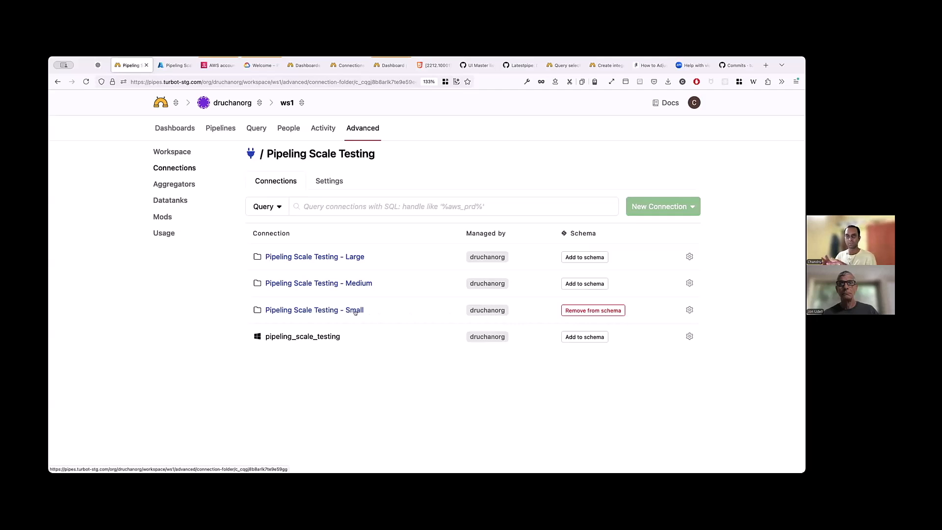
pyautogui.click(174, 185)
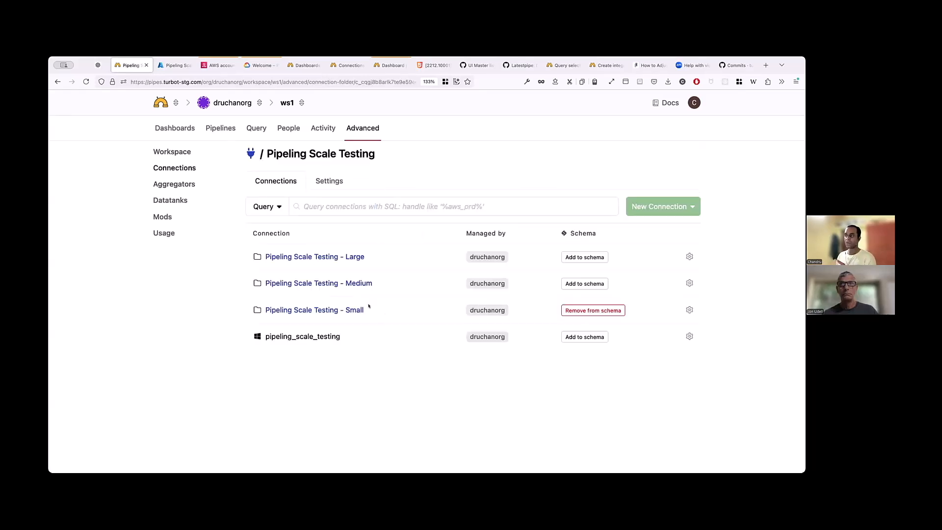
pyautogui.click(251, 129)
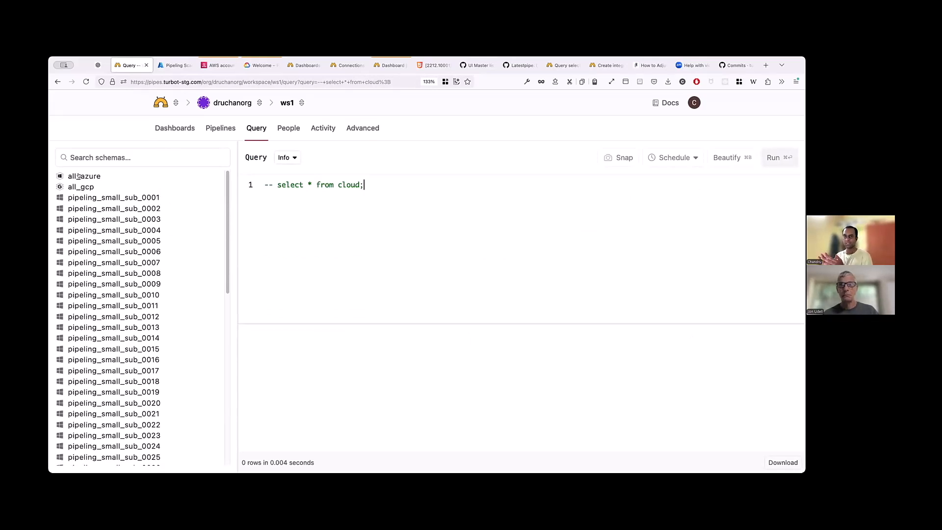
# - Query the azure_storage_account table in the pipeling_small_sub_0001 schema
pyautogui.click(98, 198)
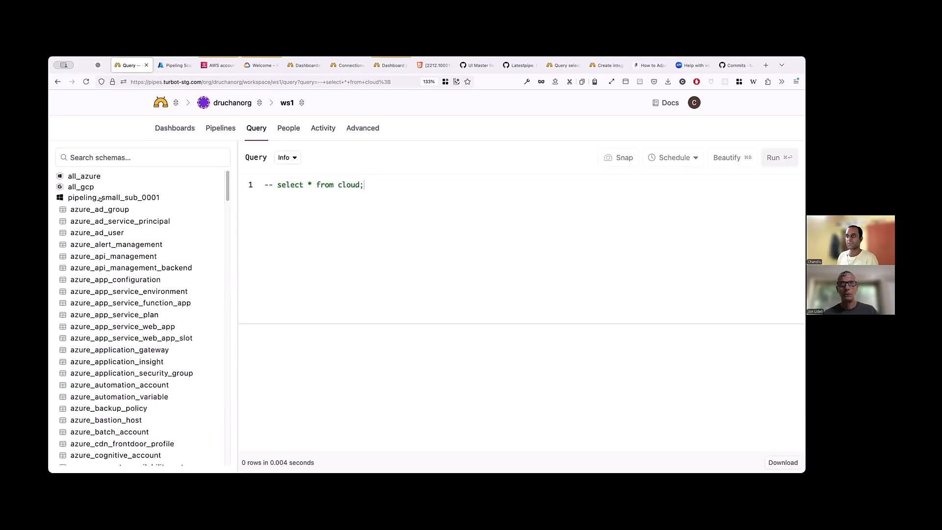
pyautogui.scroll(-5, 111, 270)
pyautogui.scroll(-15, 111, 272)
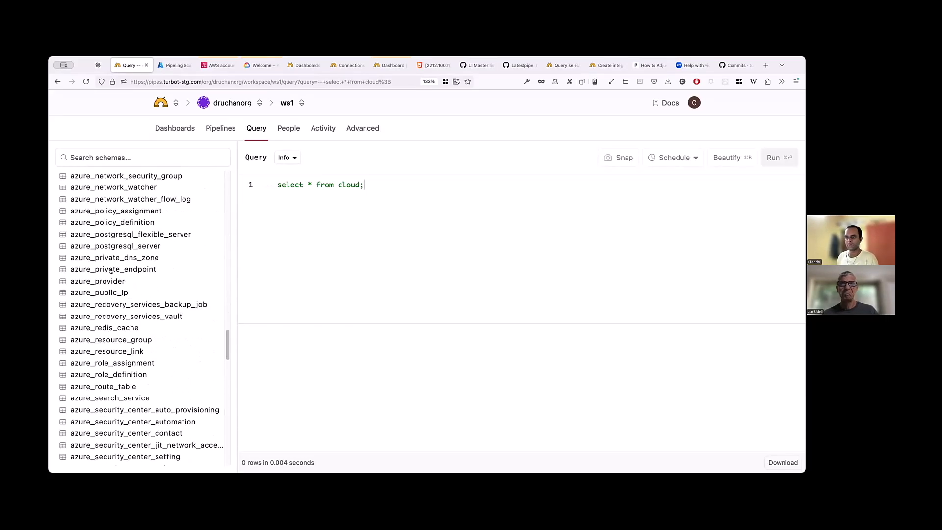
pyautogui.scroll(-8, 111, 272)
pyautogui.scroll(4, 112, 268)
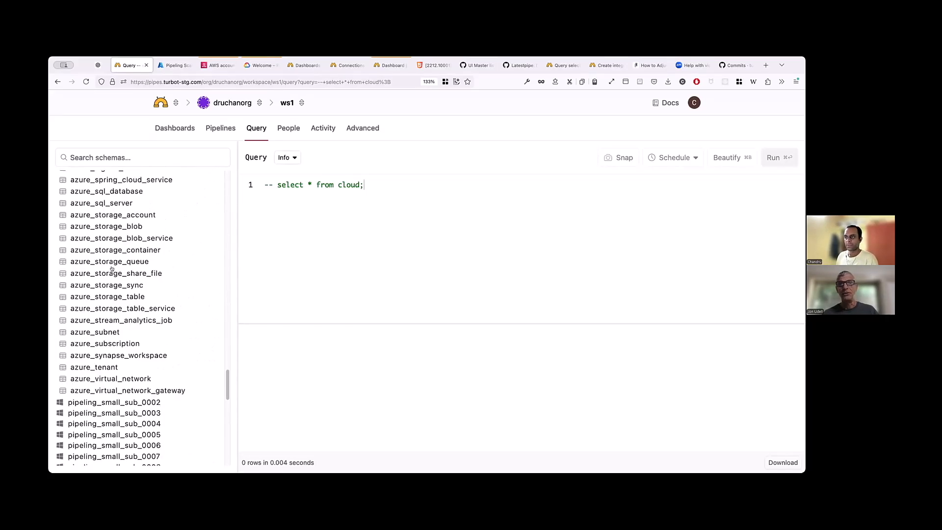
pyautogui.click(114, 217)
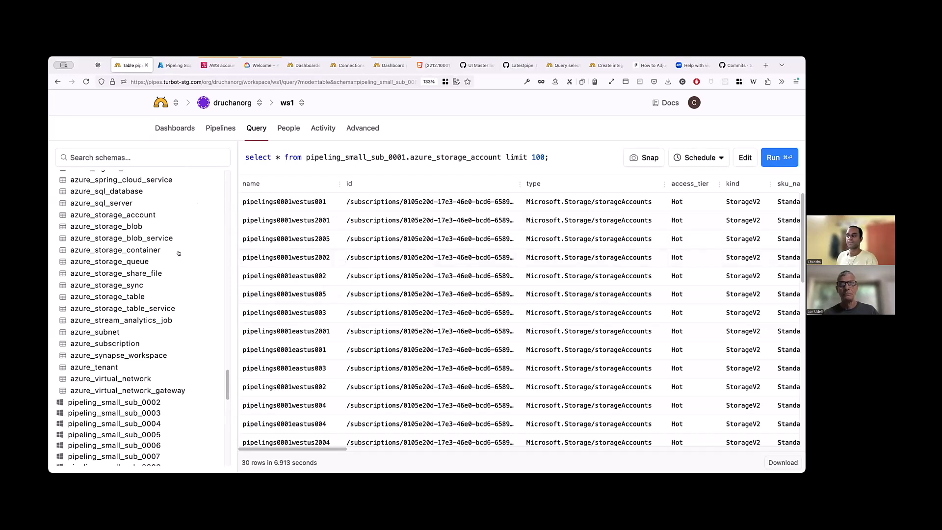
# - Expand the all_azure aggregator schema and query its azure_storage_account table
pyautogui.scroll(5, 129, 276)
pyautogui.scroll(15, 129, 277)
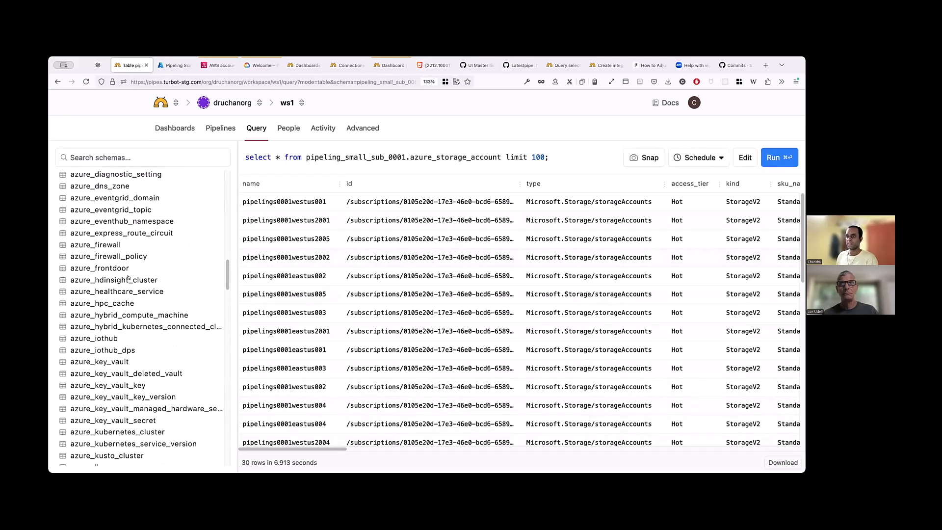
pyautogui.scroll(-20, 129, 252)
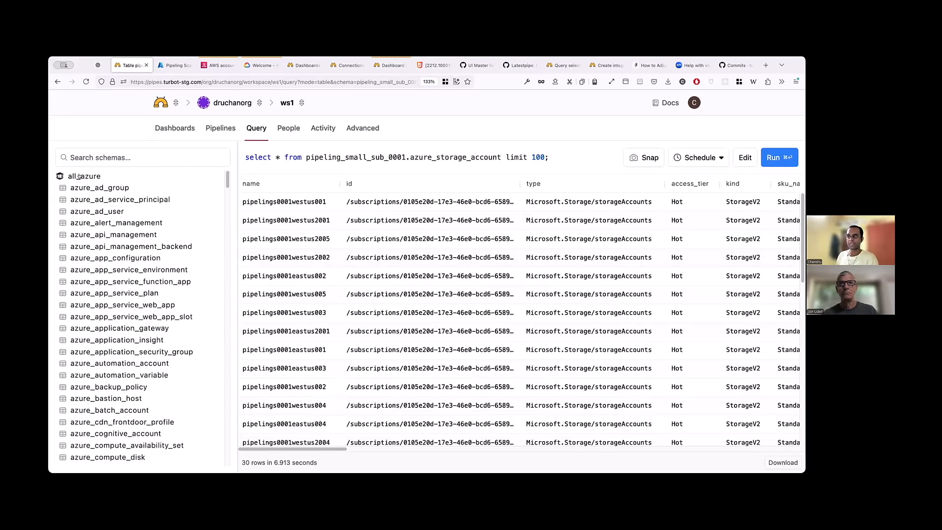
pyautogui.scroll(-20, 129, 252)
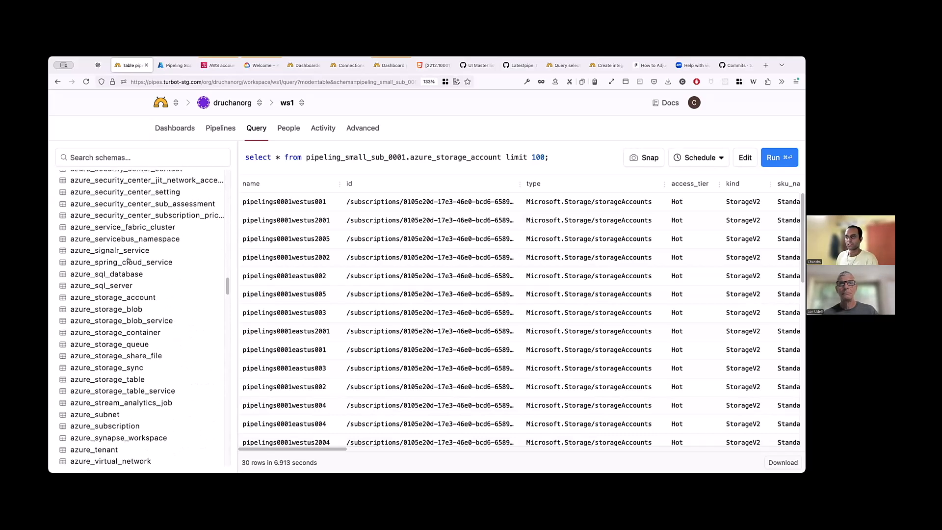
pyautogui.click(124, 298)
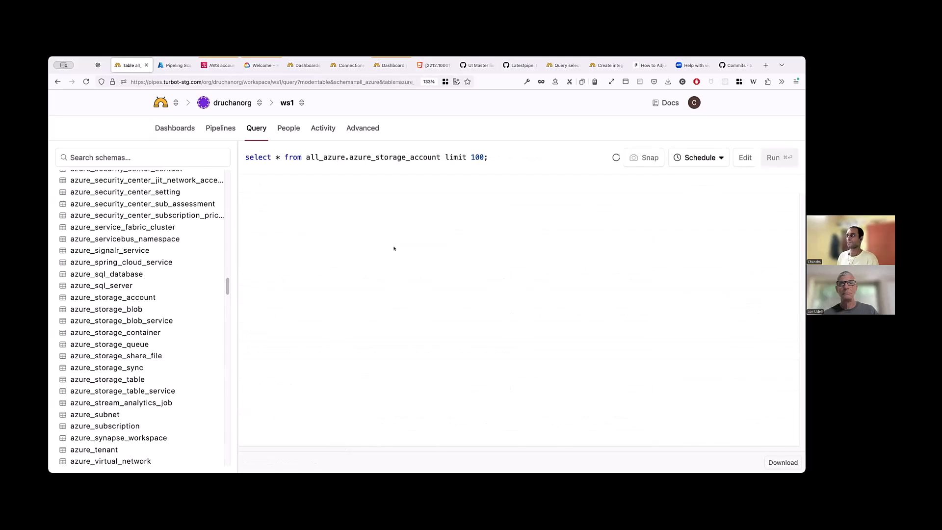